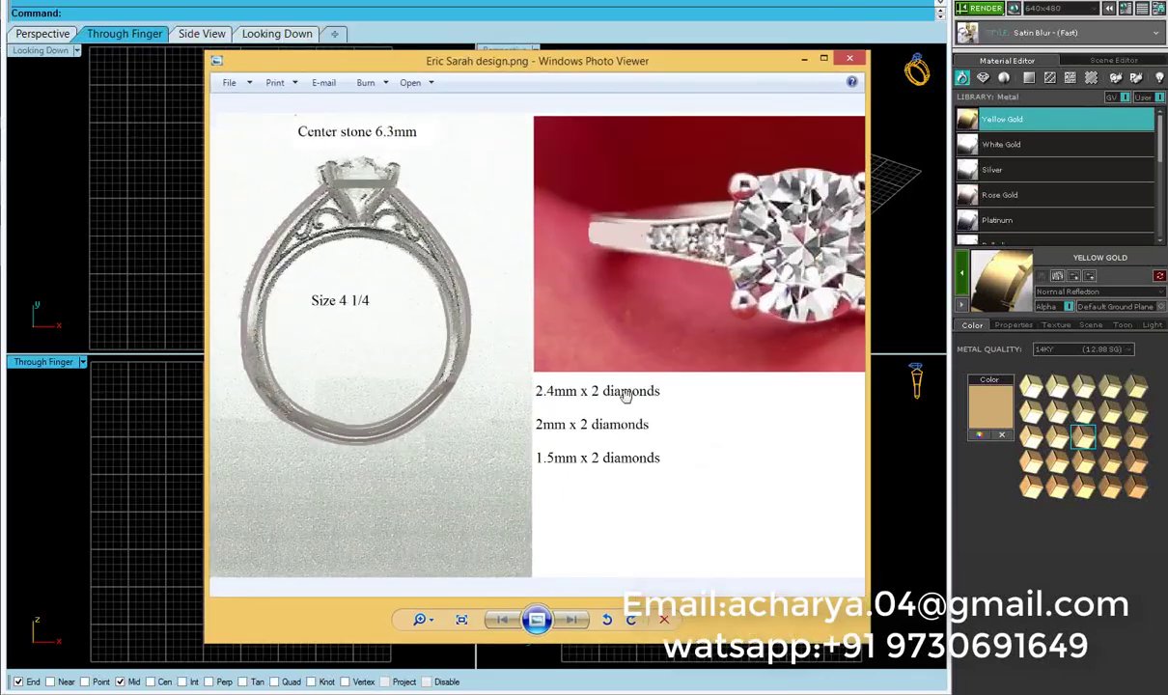
Pan across the ring reference image, then bring the Matrix four-view workspace back to the front
{"action": "mouse_move", "coordinate": [621, 395]}
{"action": "left_mouse_down"}
{"action": "mouse_move", "coordinate": [313, 377]}
{"action": "mouse_move", "coordinate": [495, 393]}
{"action": "left_mouse_up"}
{"action": "left_click", "coordinate": [650, 140]}
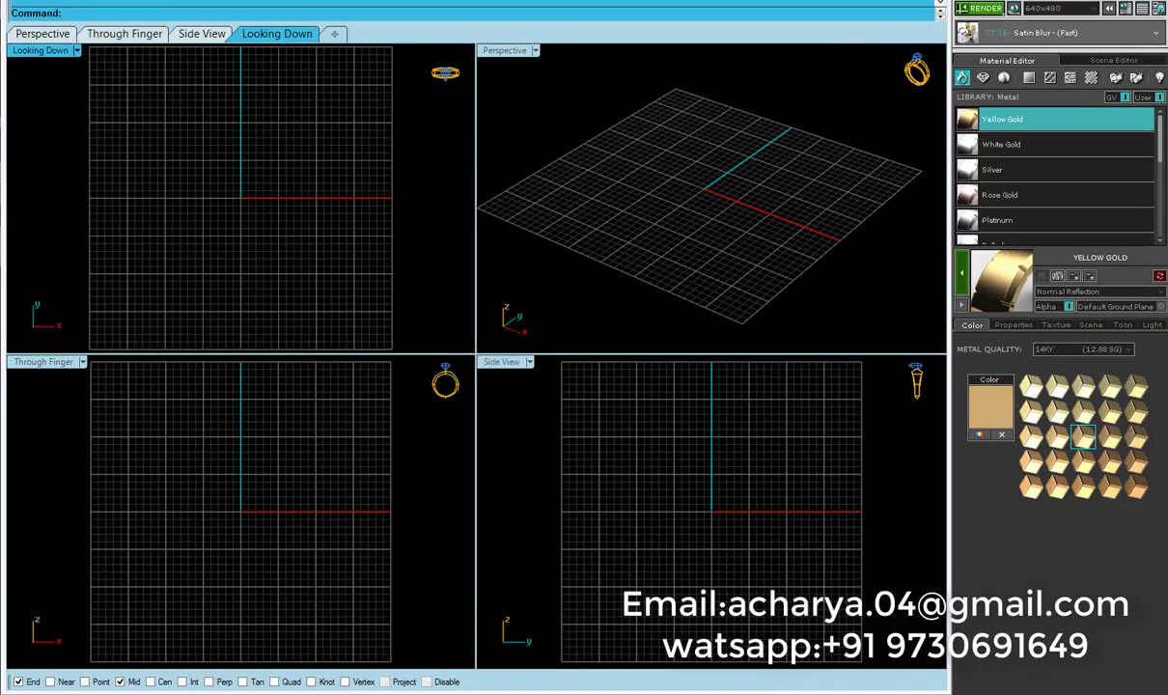
Enlarge and zoom the Looking Down view, restore four views, and switch to Through Finger
{"action": "double_click", "coordinate": [40, 50]}
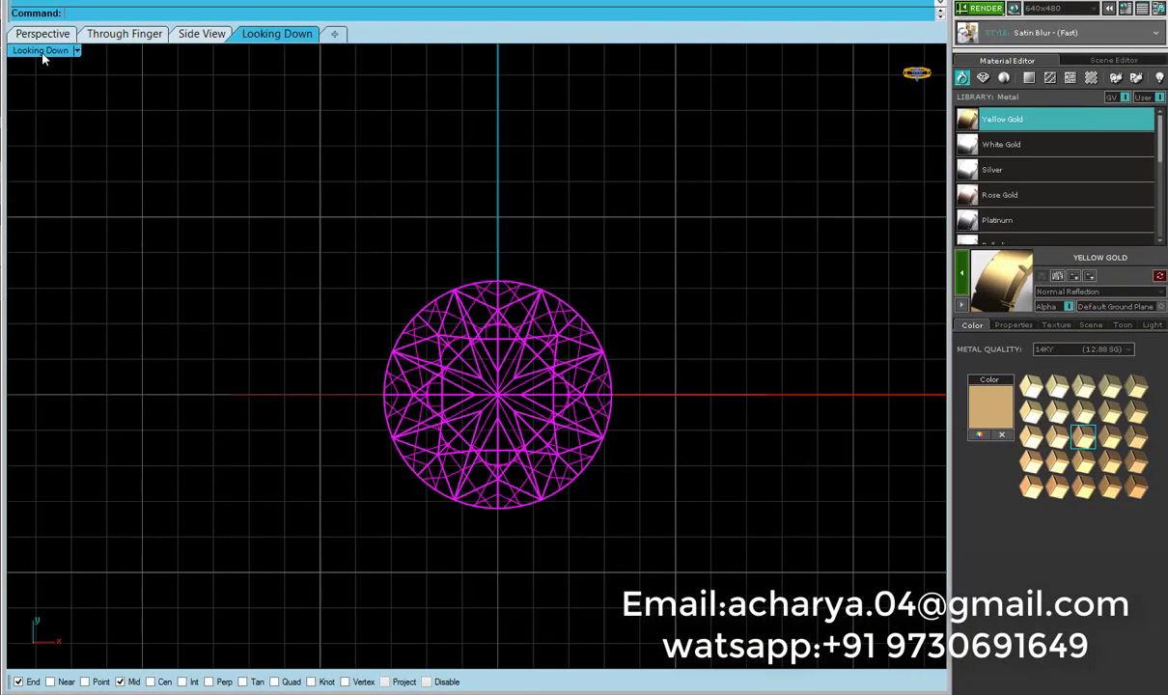
{"action": "scroll", "coordinate": [497, 318], "scroll_direction": "up", "scroll_amount": 5}
{"action": "double_click", "coordinate": [40, 51]}
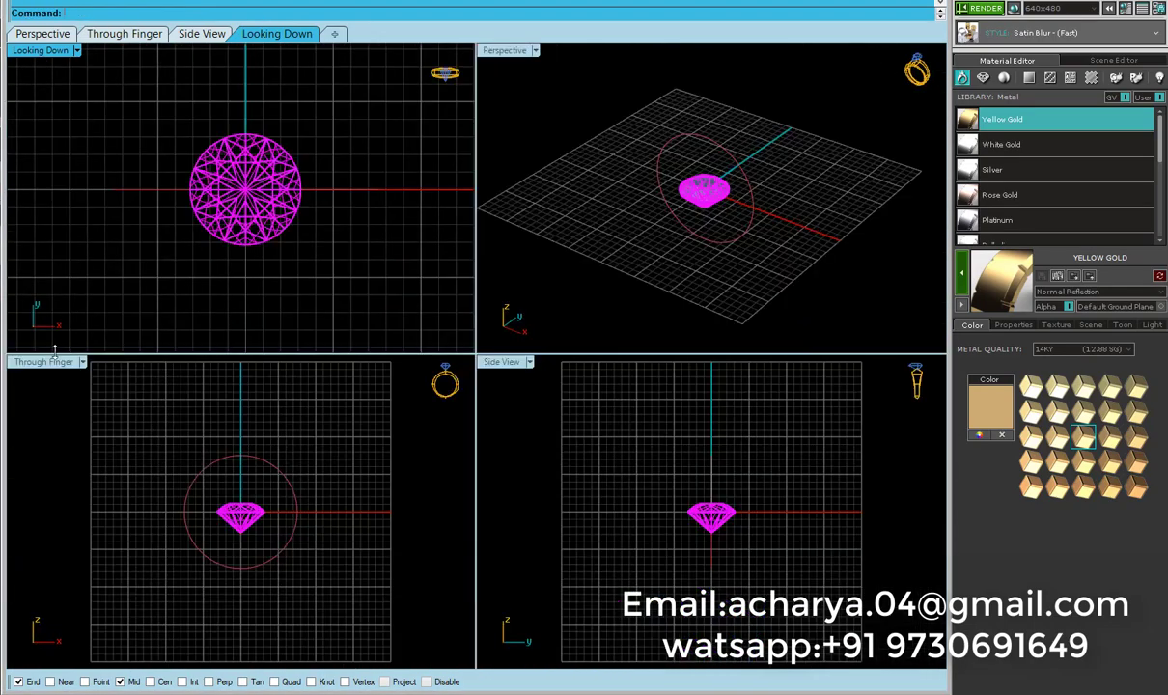
{"action": "left_click", "coordinate": [125, 33]}
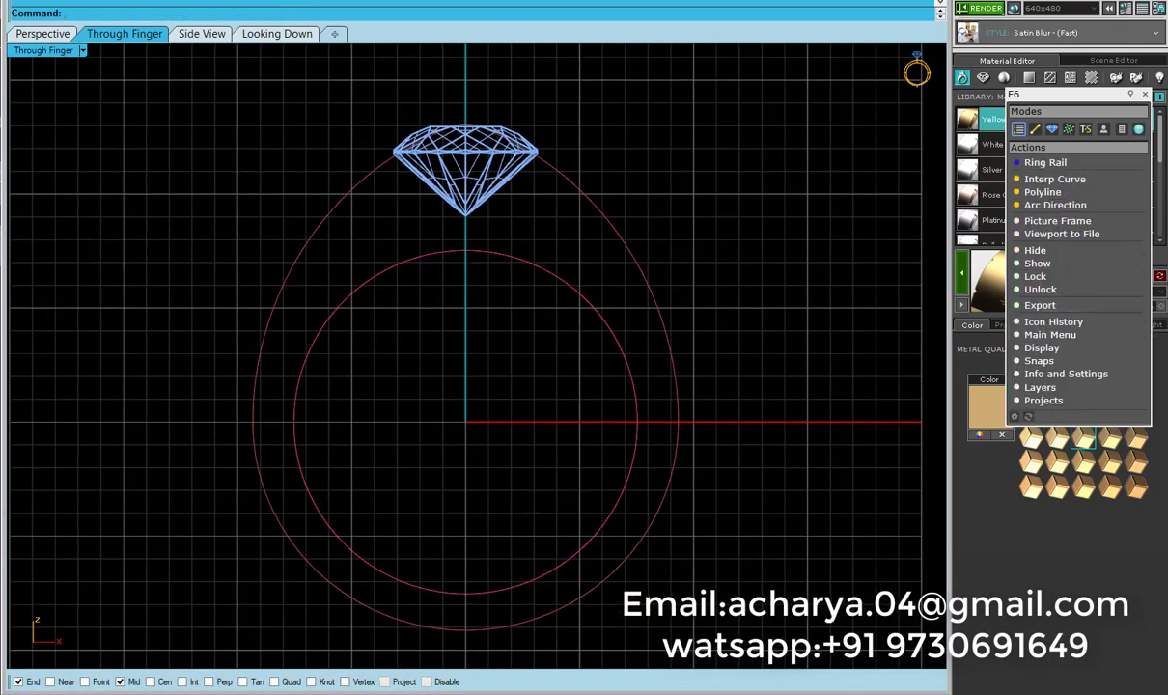
Select the teardrop ring outline in the Through Finger view
{"action": "left_click", "coordinate": [383, 239]}
{"action": "scroll", "coordinate": [366, 306], "scroll_direction": "up", "scroll_amount": 2}
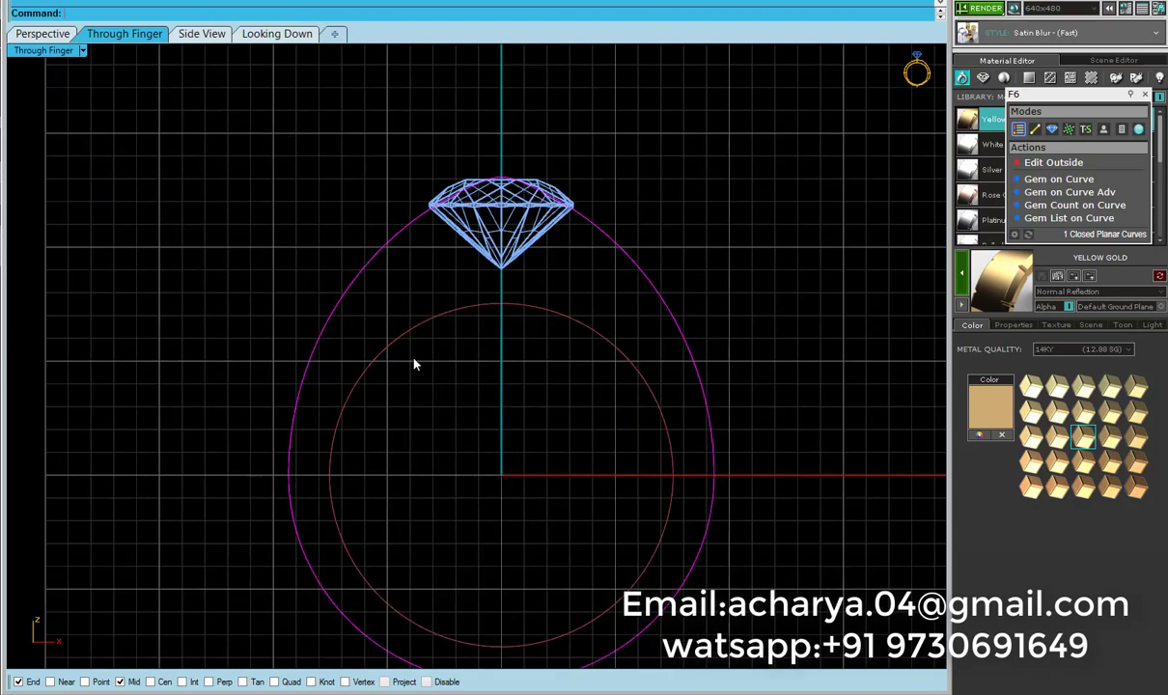
{"action": "scroll", "coordinate": [302, 297], "scroll_direction": "down", "scroll_amount": 4}
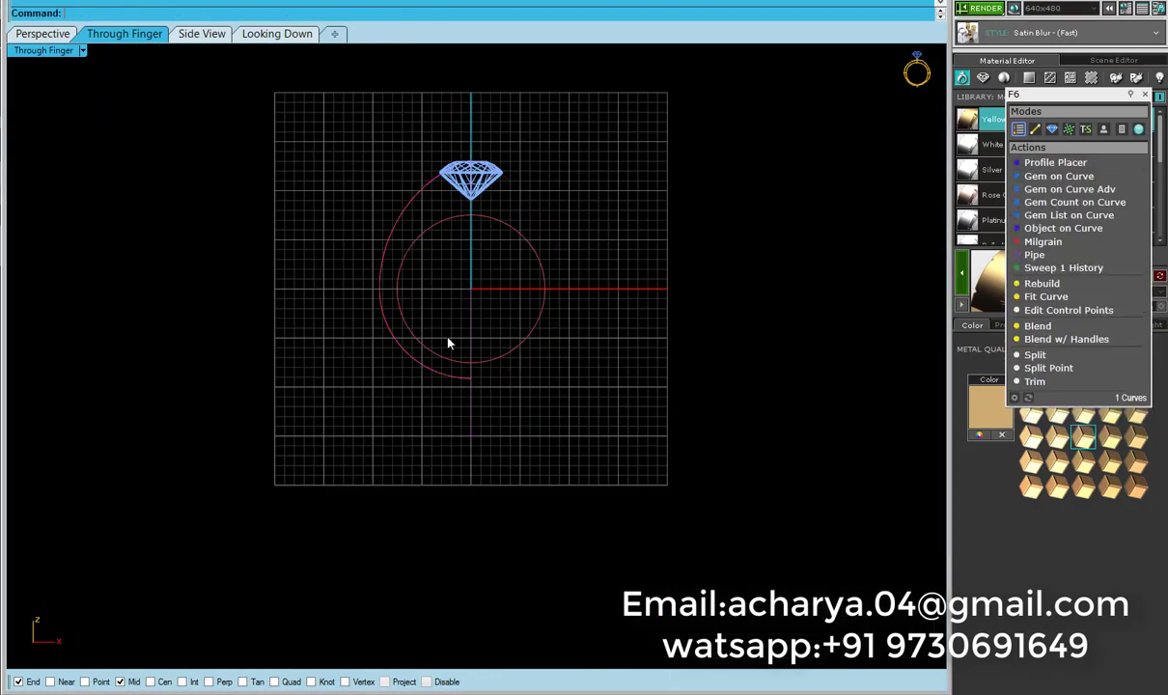
{"action": "scroll", "coordinate": [448, 290], "scroll_direction": "up", "scroll_amount": 3}
Turn on the outline curve's control points to reshape its left half, then finish editing
{"action": "key", "text": "ctrl+F4"}
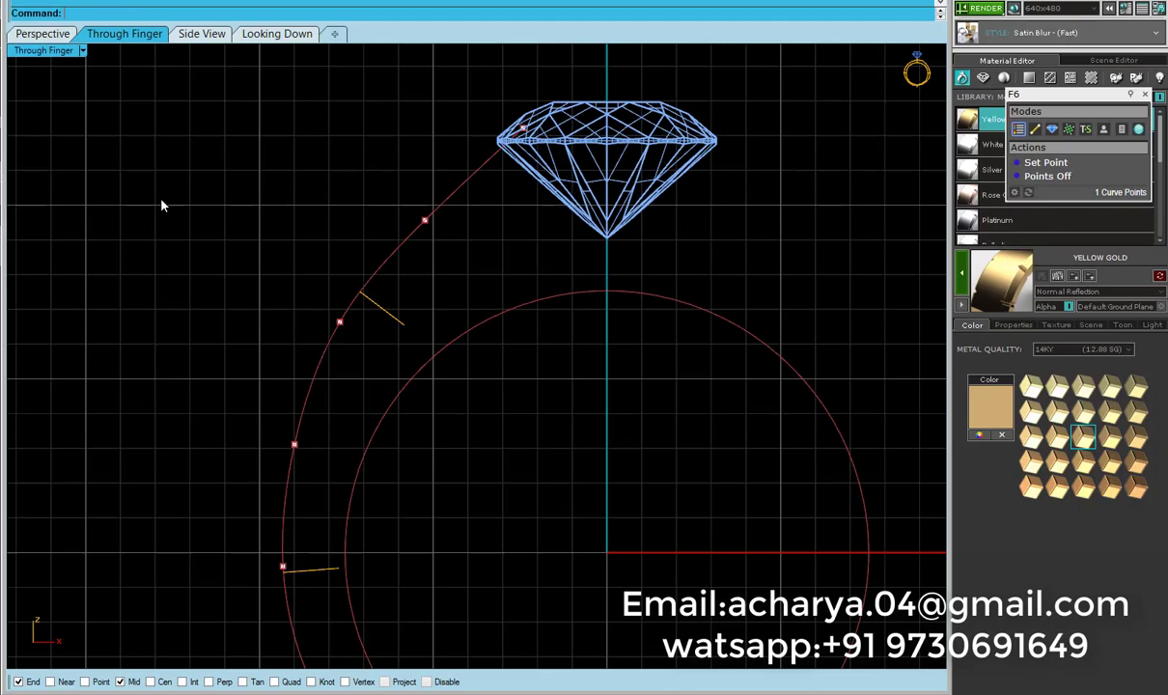
{"action": "key", "text": "Escape"}
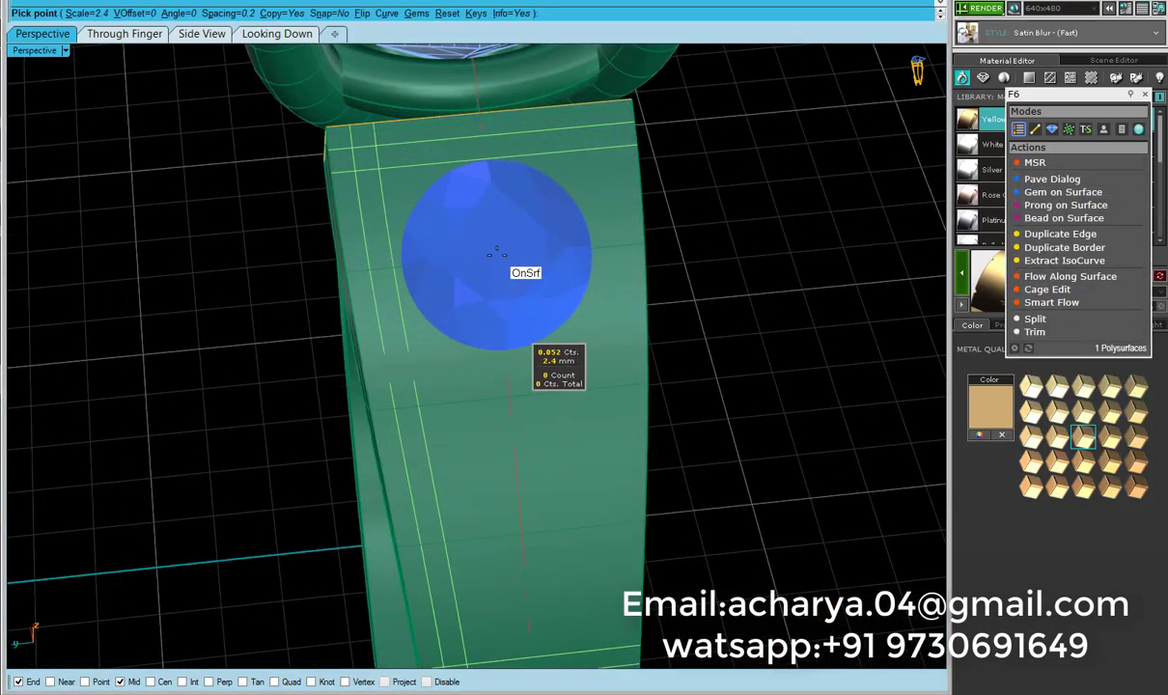
Place two side diamonds down the shank face
{"action": "left_click", "coordinate": [495, 253]}
{"action": "left_click", "coordinate": [495, 286]}
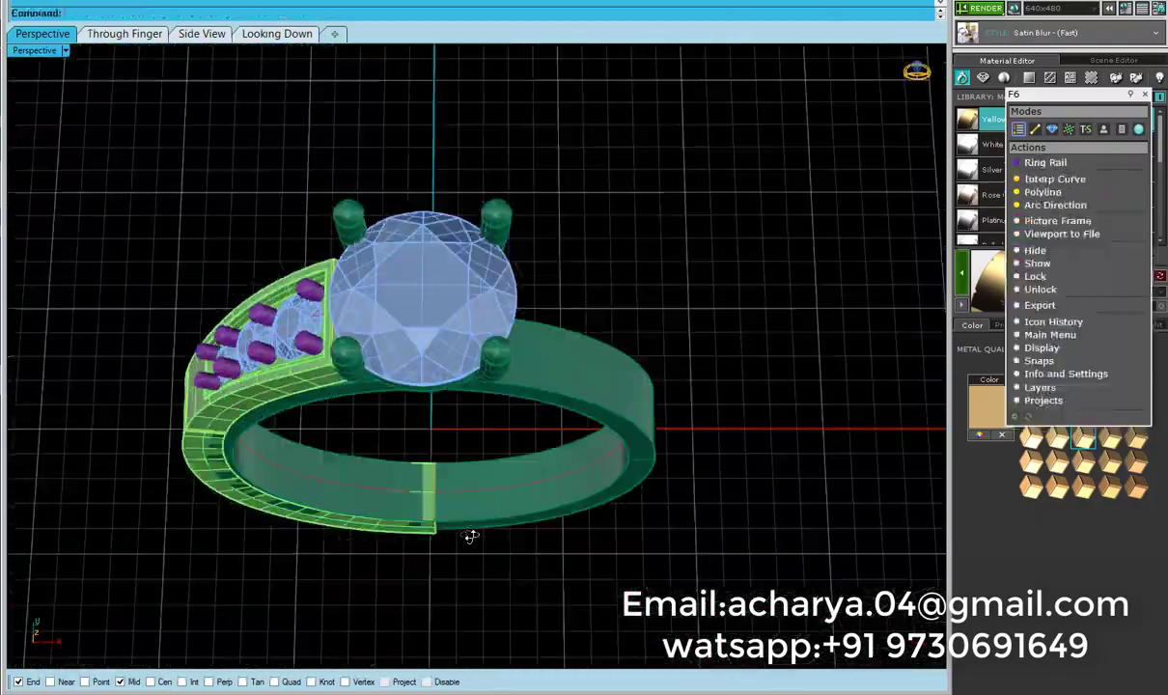
Select one of the overlapping ring objects to mirror to the other shoulder
{"action": "left_click", "coordinate": [452, 361]}
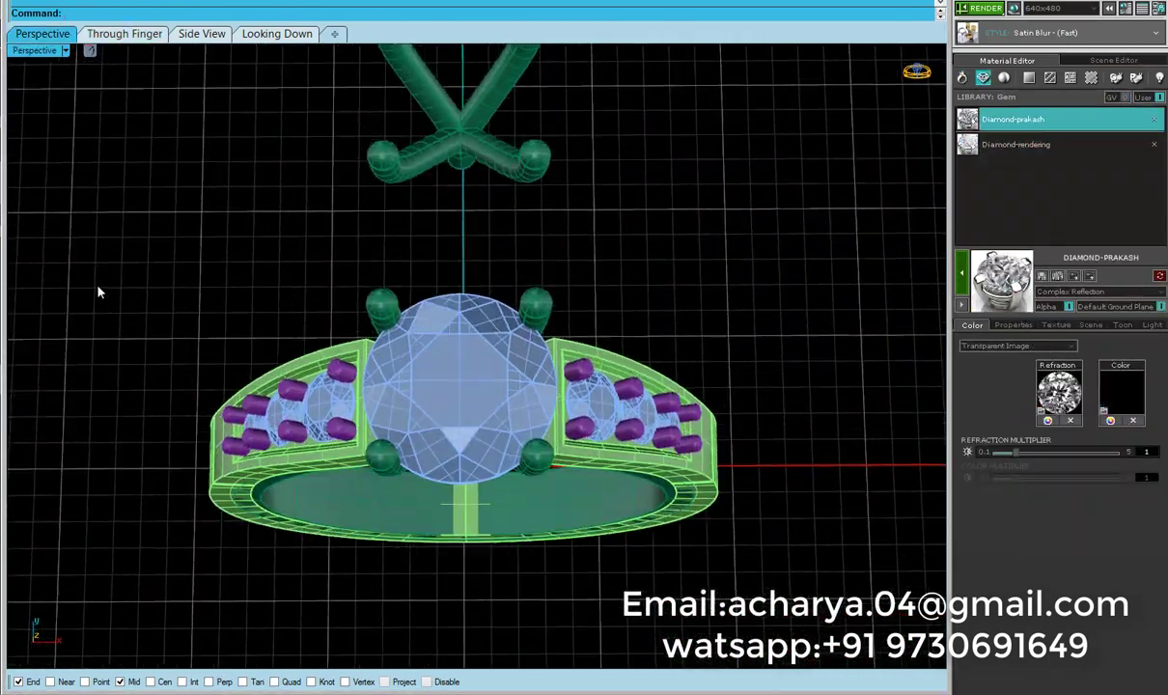
Change the ring metal to White Gold and start a rendered preview
{"action": "left_click", "coordinate": [1071, 144]}
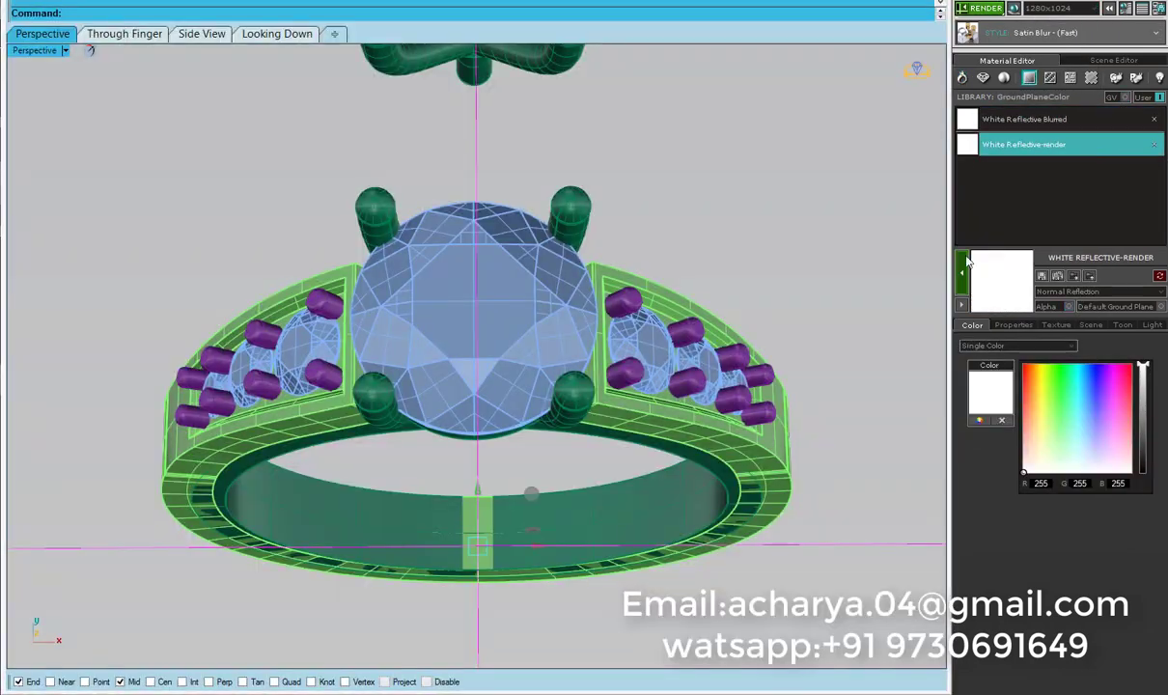
{"action": "left_click", "coordinate": [981, 8]}
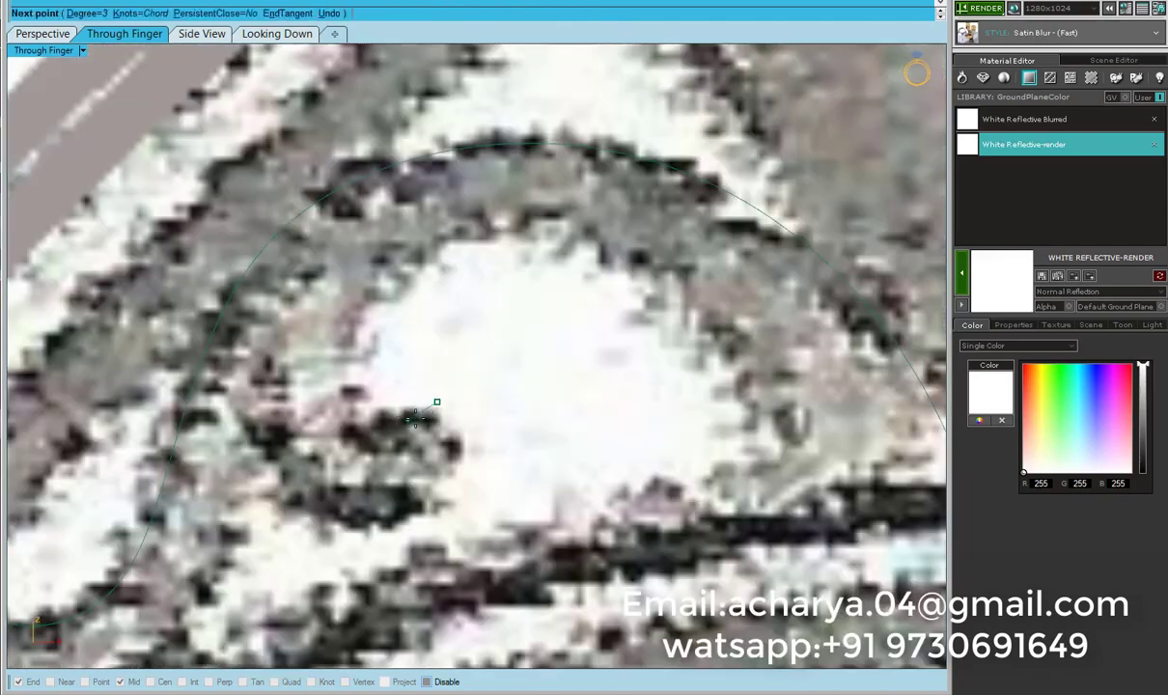
Offset the scroll curve to the chosen side
{"action": "key", "text": "ctrl+z"}
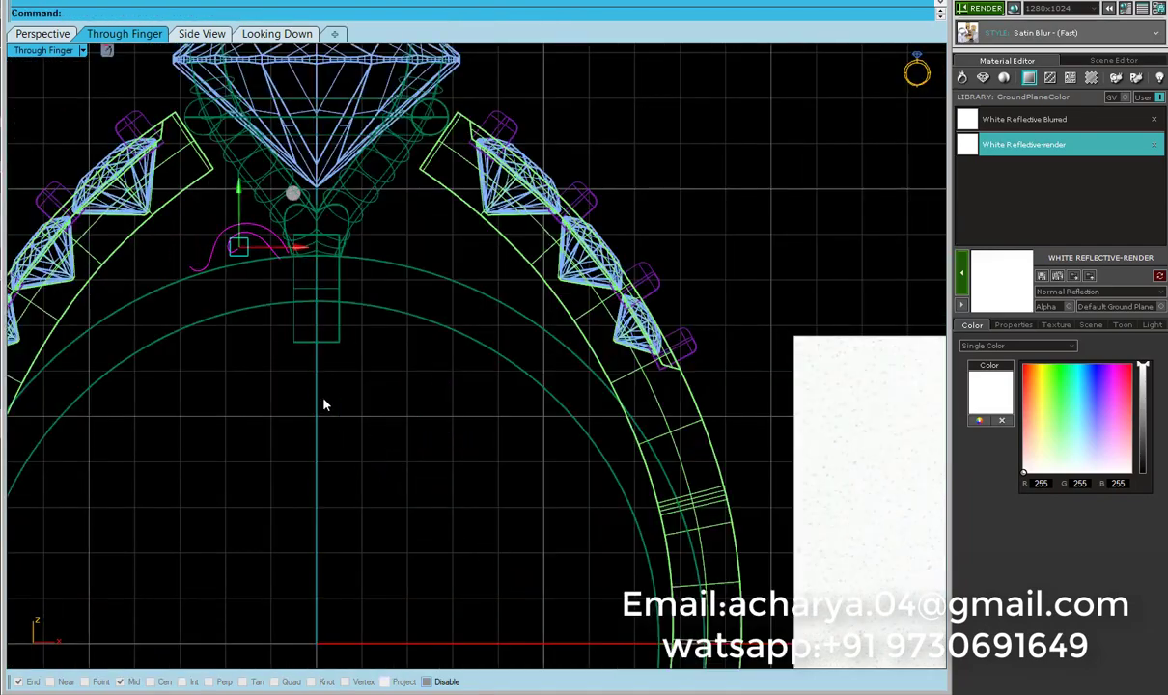
{"action": "left_click", "coordinate": [273, 236]}
{"action": "scroll", "coordinate": [164, 431], "scroll_direction": "up", "scroll_amount": 2}
{"action": "scroll", "coordinate": [164, 431], "scroll_direction": "up", "scroll_amount": 3}
Show the hook curve's control points and move a group of them with Move
{"action": "left_click", "coordinate": [410, 259]}
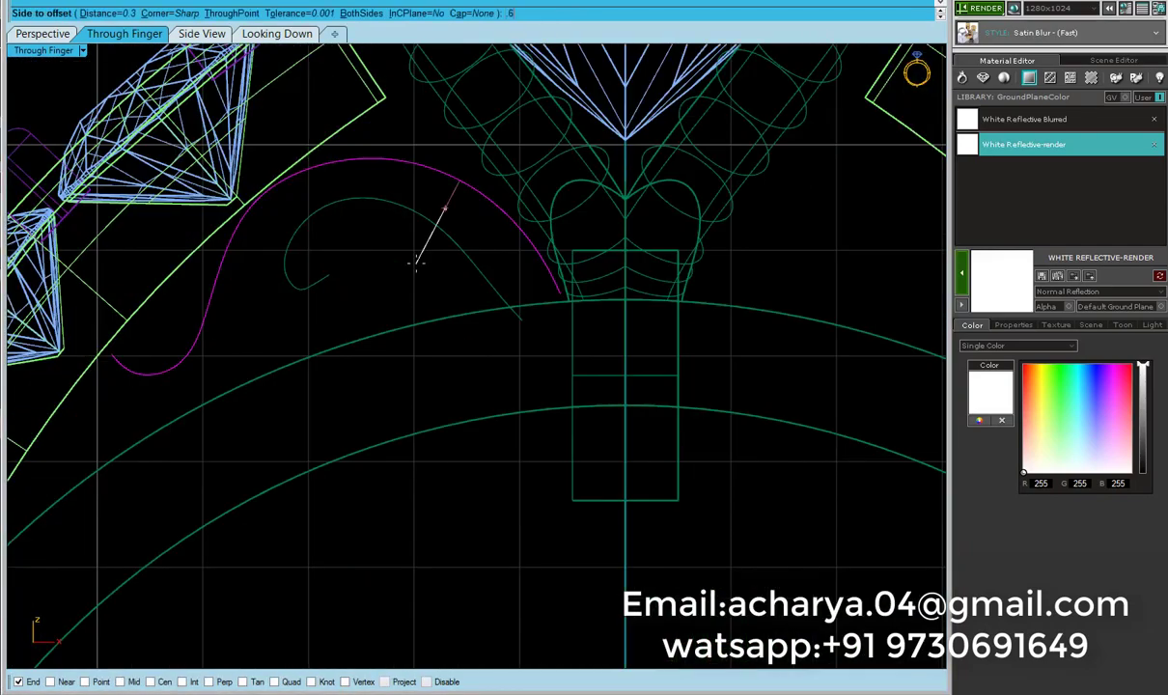
{"action": "scroll", "coordinate": [417, 331], "scroll_direction": "up", "scroll_amount": 1}
{"action": "key", "text": "F10"}
{"action": "scroll", "coordinate": [353, 340], "scroll_direction": "up", "scroll_amount": 5}
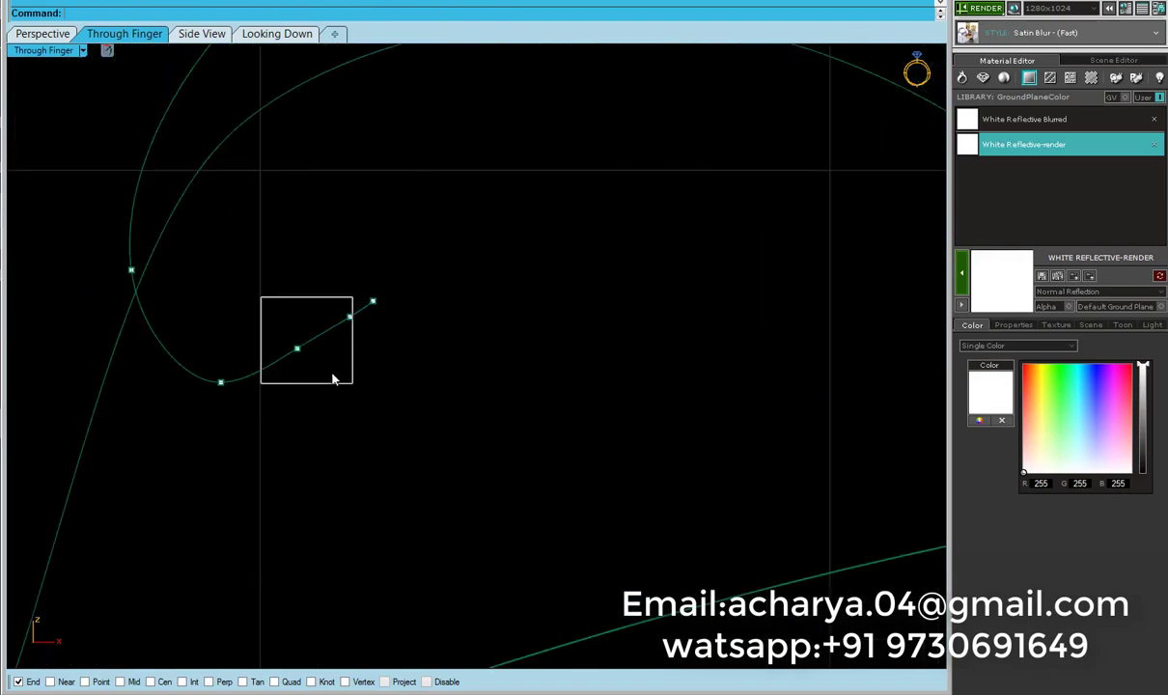
{"action": "left_click", "coordinate": [302, 362]}
{"action": "scroll", "coordinate": [353, 253], "scroll_direction": "down", "scroll_amount": 3}
{"action": "type", "text": "move"}
{"action": "key", "text": "Return"}
{"action": "left_click", "coordinate": [604, 197]}
{"action": "left_click", "coordinate": [604, 253]}
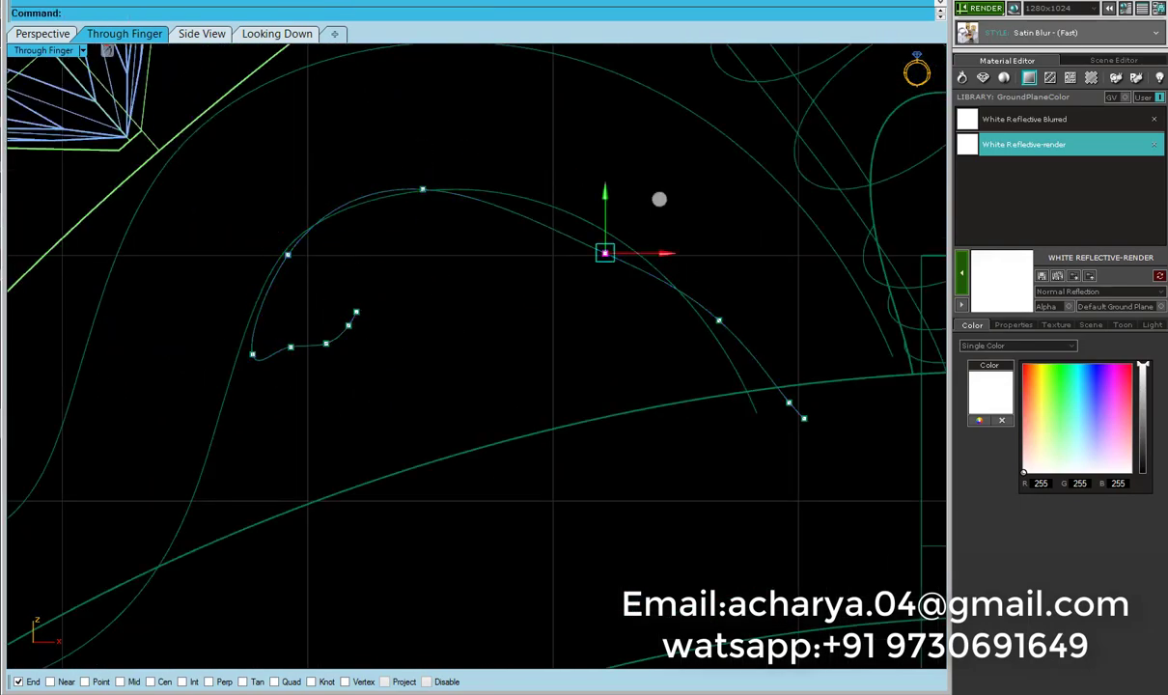
Drag the hook's end control point to reshape its curl
{"action": "left_click", "coordinate": [421, 191]}
{"action": "scroll", "coordinate": [234, 239], "scroll_direction": "up", "scroll_amount": 3}
{"action": "scroll", "coordinate": [346, 338], "scroll_direction": "up", "scroll_amount": 2}
{"action": "left_click", "coordinate": [352, 320]}
{"action": "mouse_move", "coordinate": [406, 266]}
{"action": "left_mouse_down"}
{"action": "mouse_move", "coordinate": [219, 187]}
{"action": "mouse_move", "coordinate": [406, 243]}
{"action": "left_mouse_up"}
{"action": "scroll", "coordinate": [369, 375], "scroll_direction": "down", "scroll_amount": 3}
{"action": "scroll", "coordinate": [618, 431], "scroll_direction": "up", "scroll_amount": 1}
{"action": "scroll", "coordinate": [338, 256], "scroll_direction": "up", "scroll_amount": 2}
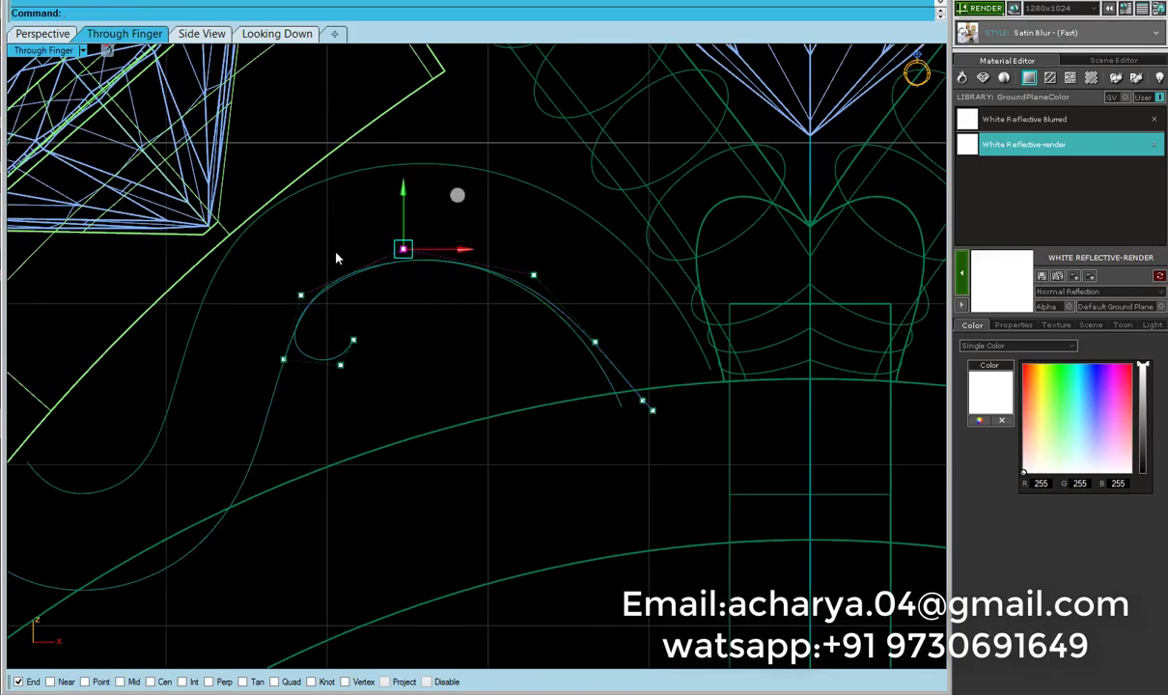
{"action": "scroll", "coordinate": [247, 377], "scroll_direction": "down", "scroll_amount": 3}
{"action": "scroll", "coordinate": [248, 378], "scroll_direction": "up", "scroll_amount": 3}
{"action": "scroll", "coordinate": [489, 293], "scroll_direction": "down", "scroll_amount": 2}
{"action": "scroll", "coordinate": [489, 293], "scroll_direction": "down", "scroll_amount": 2}
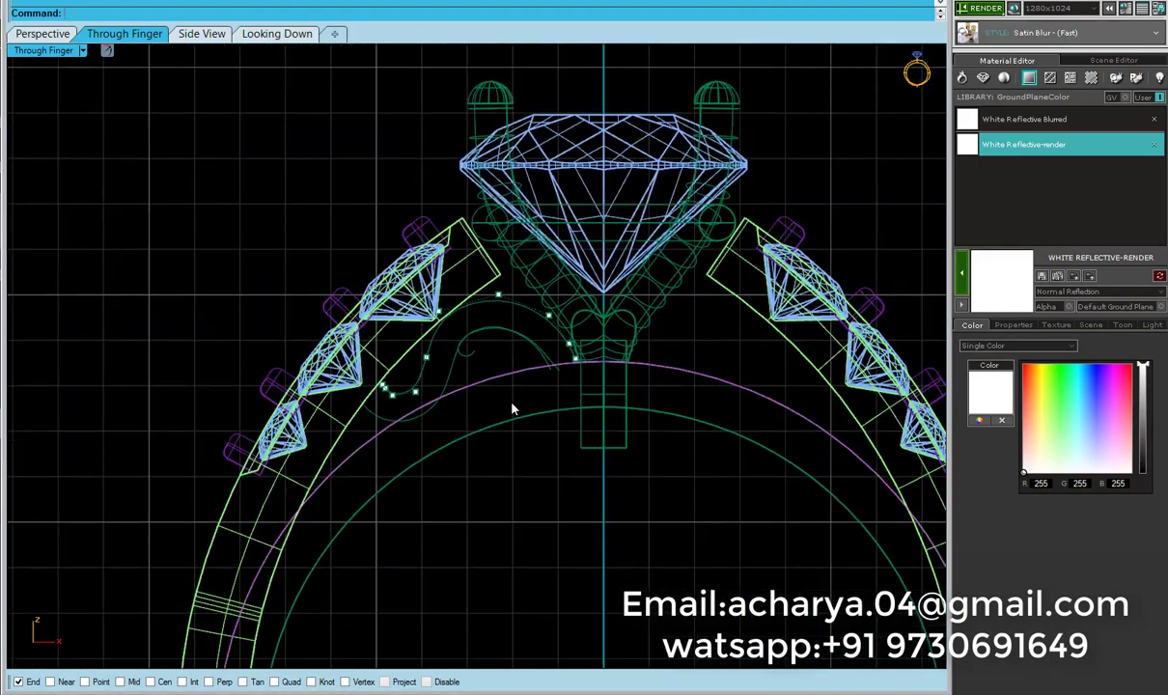
{"action": "scroll", "coordinate": [399, 422], "scroll_direction": "up", "scroll_amount": 1}
{"action": "scroll", "coordinate": [503, 396], "scroll_direction": "down", "scroll_amount": 1}
Pick the hook from the overlapping curves, adjust several control points, then hide the points
{"action": "left_click", "coordinate": [503, 386]}
{"action": "left_click", "coordinate": [503, 391]}
{"action": "scroll", "coordinate": [258, 352], "scroll_direction": "up", "scroll_amount": 3}
{"action": "scroll", "coordinate": [257, 352], "scroll_direction": "up", "scroll_amount": 3}
{"action": "left_click", "coordinate": [177, 438]}
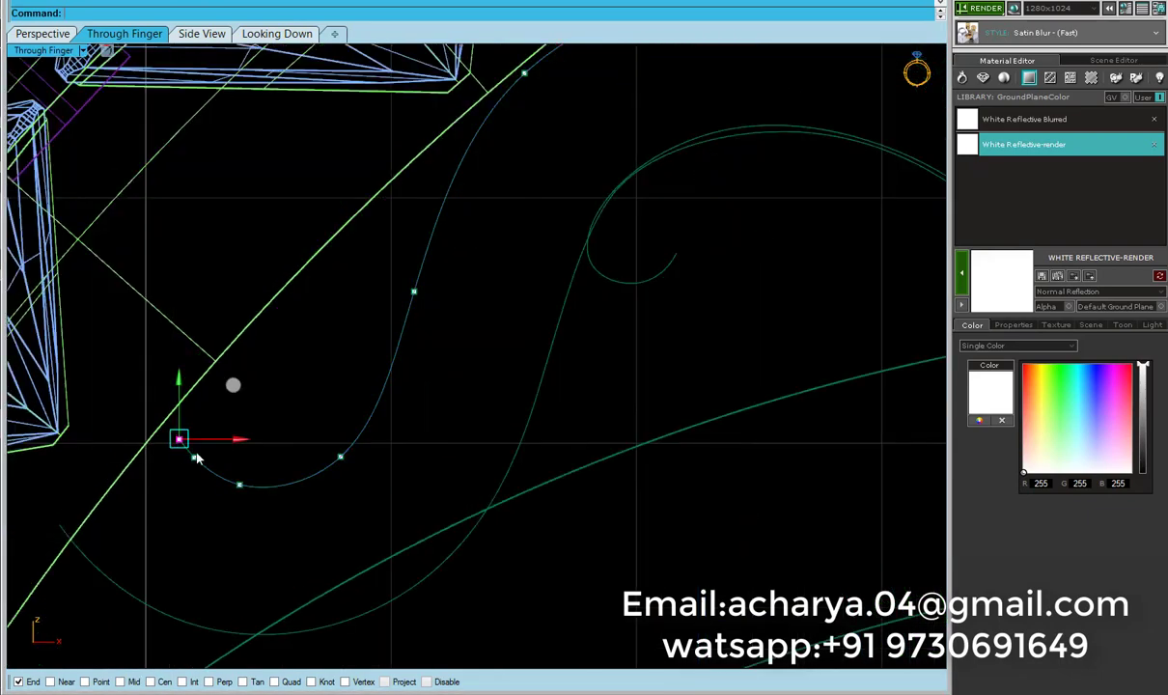
{"action": "scroll", "coordinate": [595, 438], "scroll_direction": "down", "scroll_amount": 2}
{"action": "scroll", "coordinate": [377, 418], "scroll_direction": "up", "scroll_amount": 2}
{"action": "left_click", "coordinate": [377, 418]}
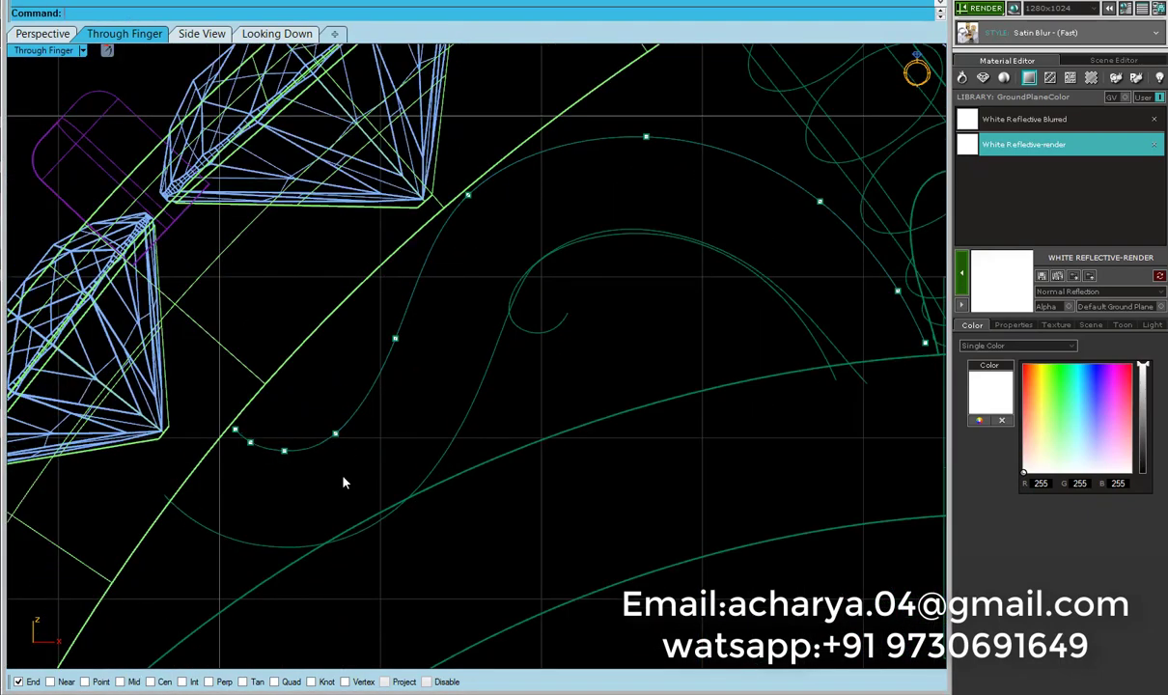
{"action": "scroll", "coordinate": [341, 479], "scroll_direction": "down", "scroll_amount": 2}
{"action": "left_click", "coordinate": [417, 294]}
{"action": "scroll", "coordinate": [492, 274], "scroll_direction": "up", "scroll_amount": 1}
{"action": "scroll", "coordinate": [296, 482], "scroll_direction": "up", "scroll_amount": 1}
{"action": "scroll", "coordinate": [296, 482], "scroll_direction": "up", "scroll_amount": 2}
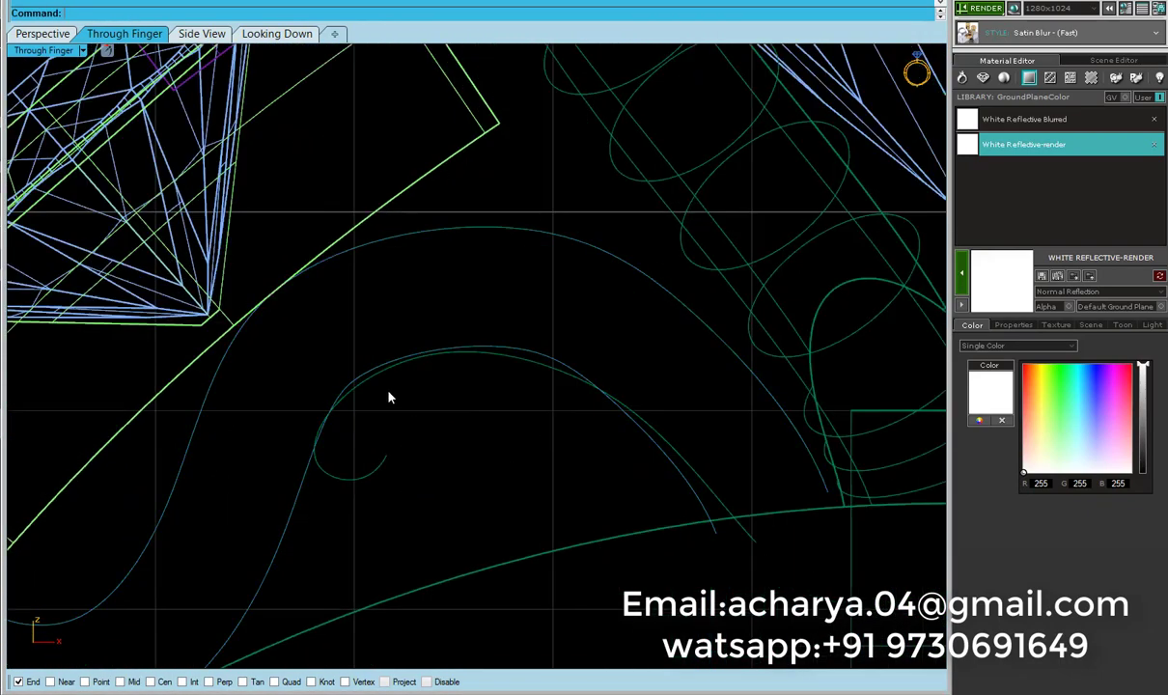
{"action": "left_click", "coordinate": [320, 396]}
{"action": "left_click", "coordinate": [388, 447]}
{"action": "key", "text": "F11"}
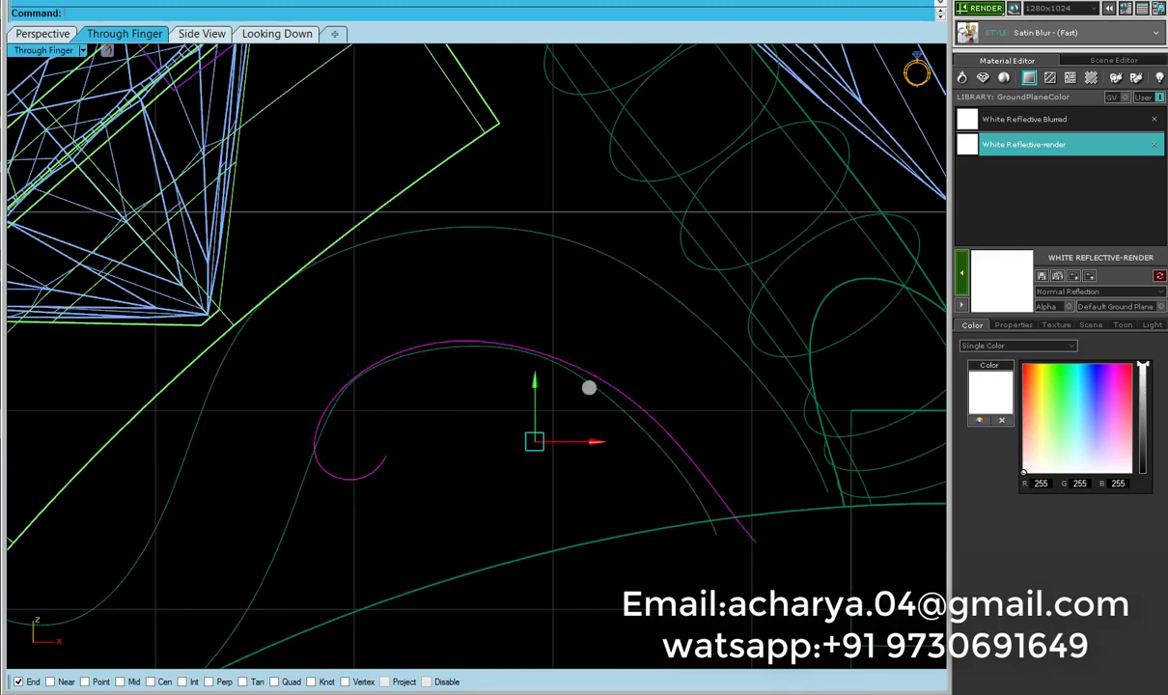
Split the hook curve at the chosen point, then Show the hidden curves again
{"action": "left_click", "coordinate": [338, 541]}
{"action": "left_click", "coordinate": [328, 408]}
{"action": "type", "text": "split"}
{"action": "key", "text": "Return"}
{"action": "left_click", "coordinate": [322, 415]}
{"action": "key", "text": "Return"}
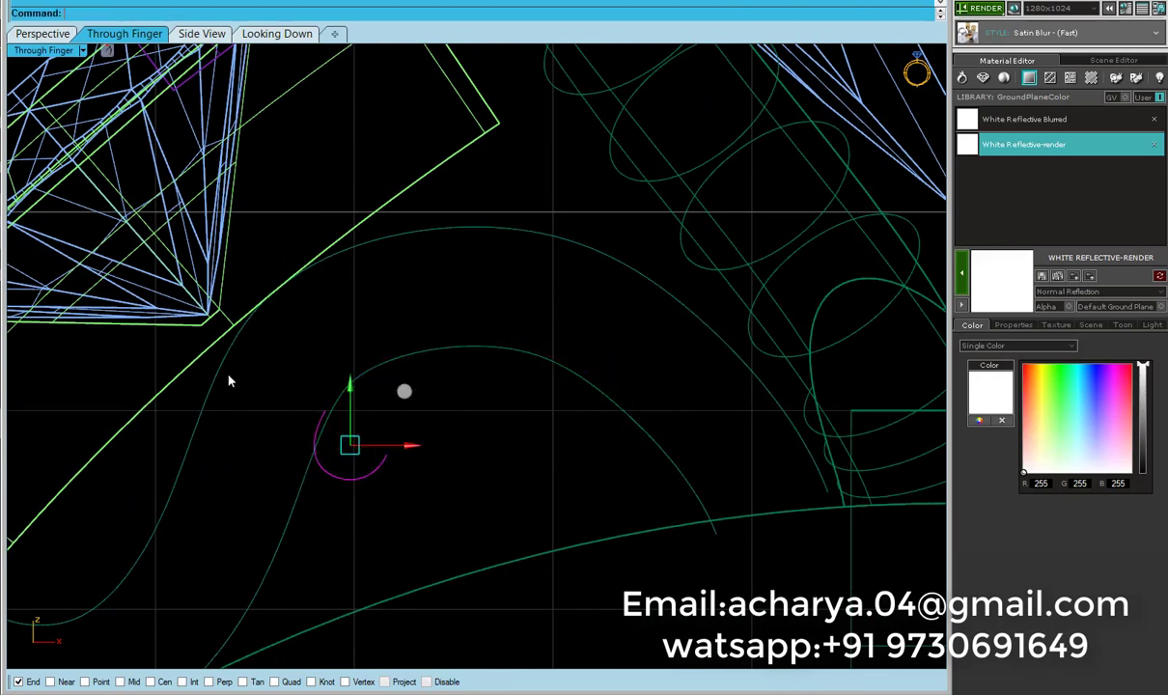
{"action": "type", "text": "show"}
{"action": "key", "text": "Return"}
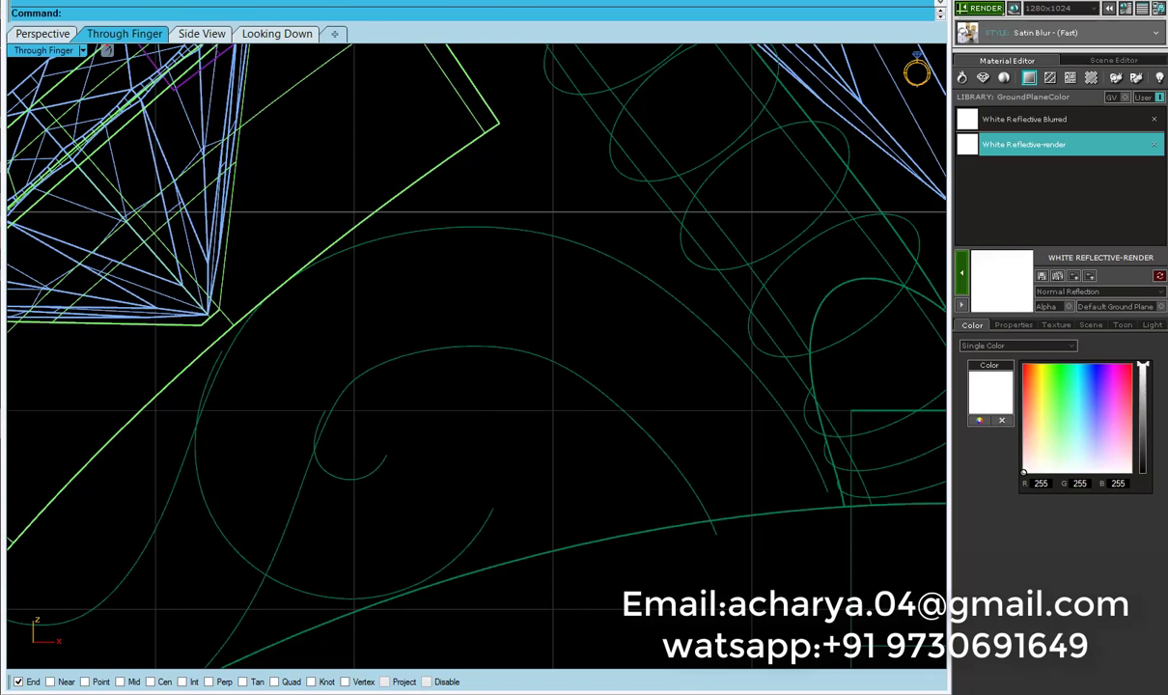